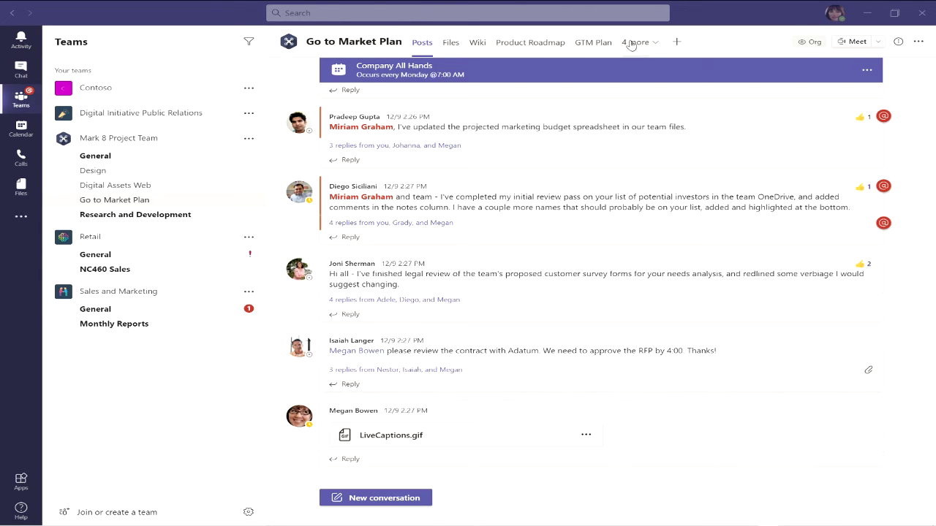
# Add a OneNote tab to the Go to Market Plan channel using the Mark 8 Project Team Notebook, with a channel post about it
pyautogui.click(676, 43)
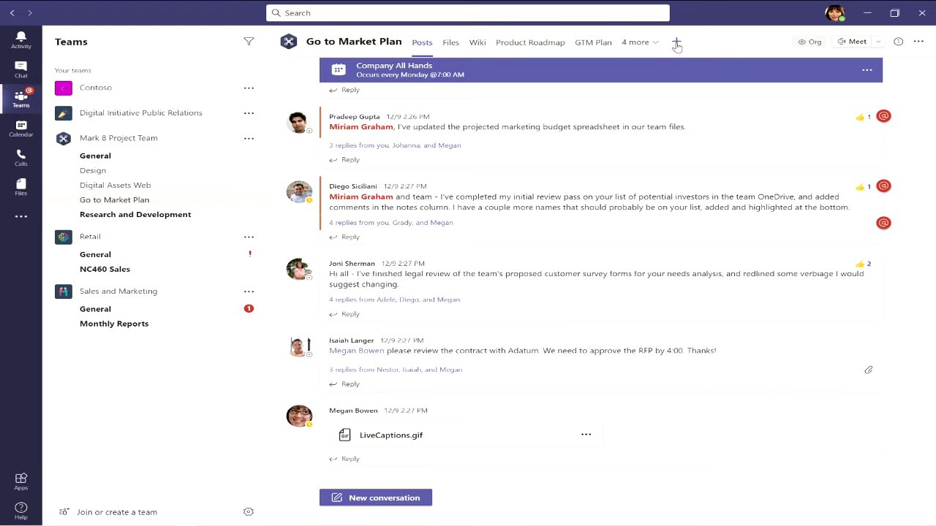
pyautogui.click(676, 45)
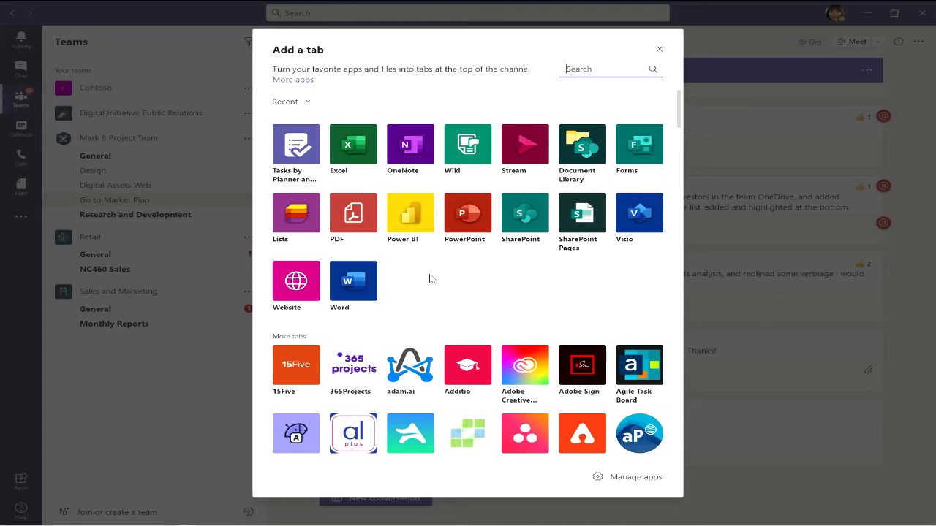
pyautogui.scroll(-3, 431, 279)
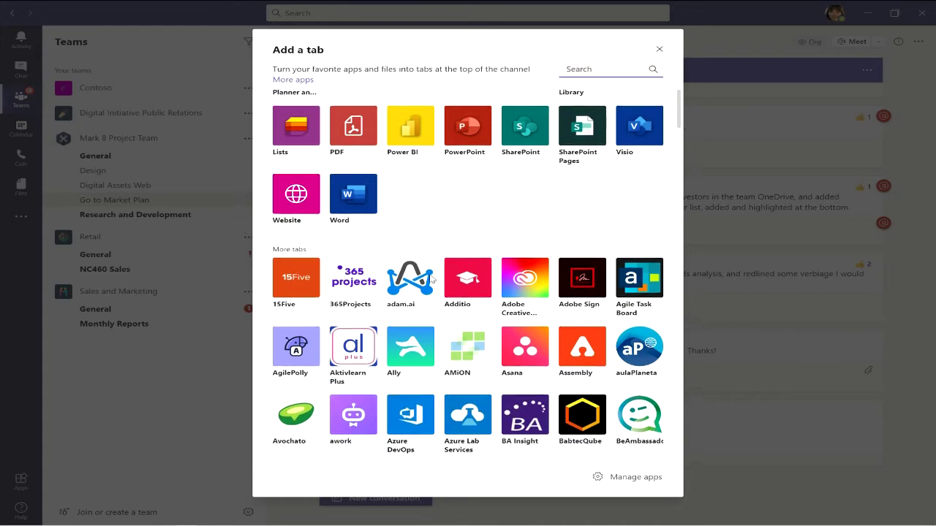
pyautogui.scroll(-1, 431, 279)
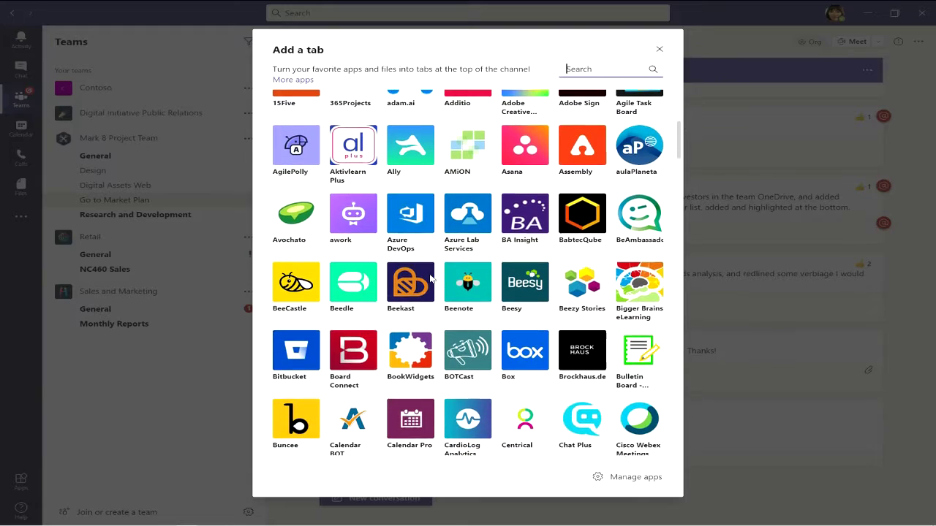
pyautogui.scroll(-2, 430, 278)
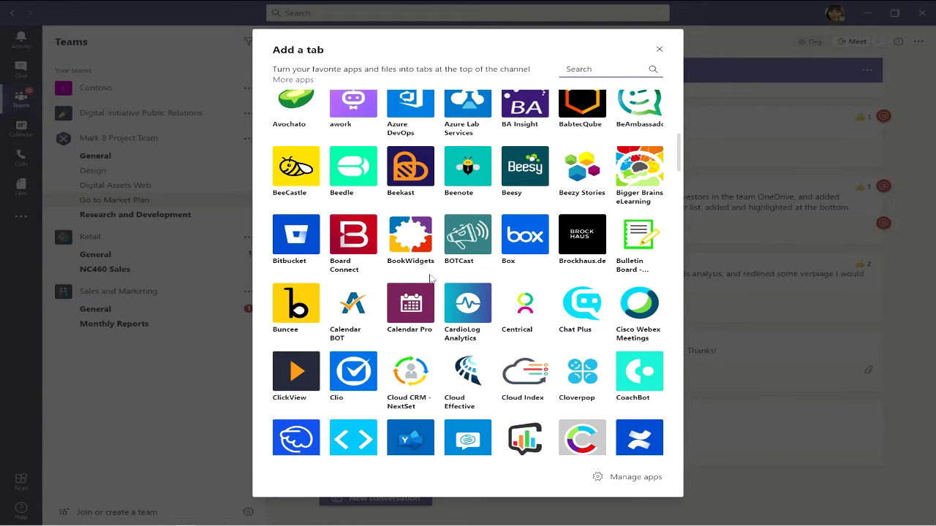
pyautogui.scroll(-2, 431, 278)
pyautogui.scroll(6, 431, 279)
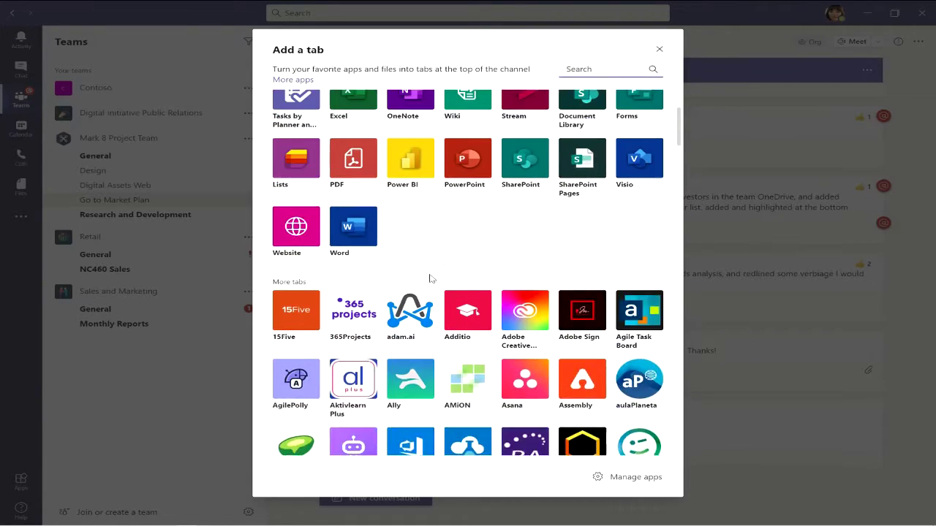
pyautogui.scroll(1, 431, 279)
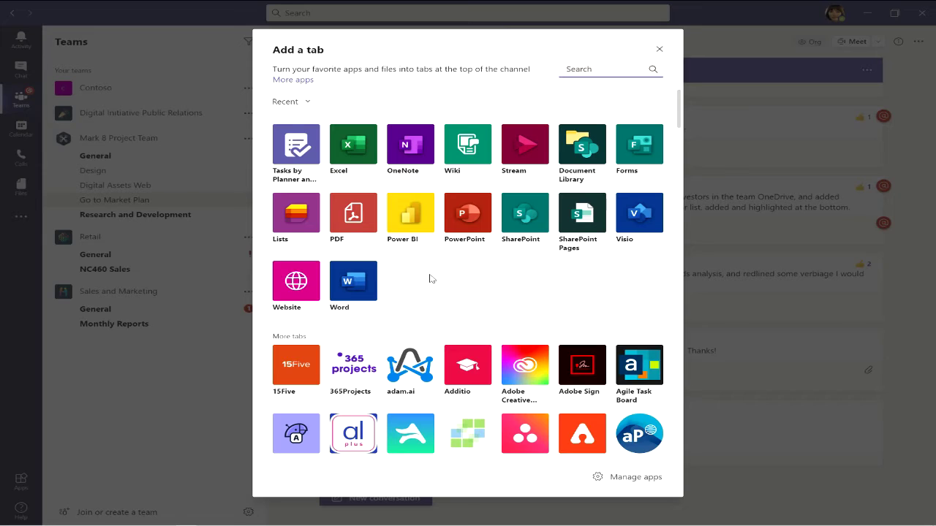
pyautogui.click(404, 150)
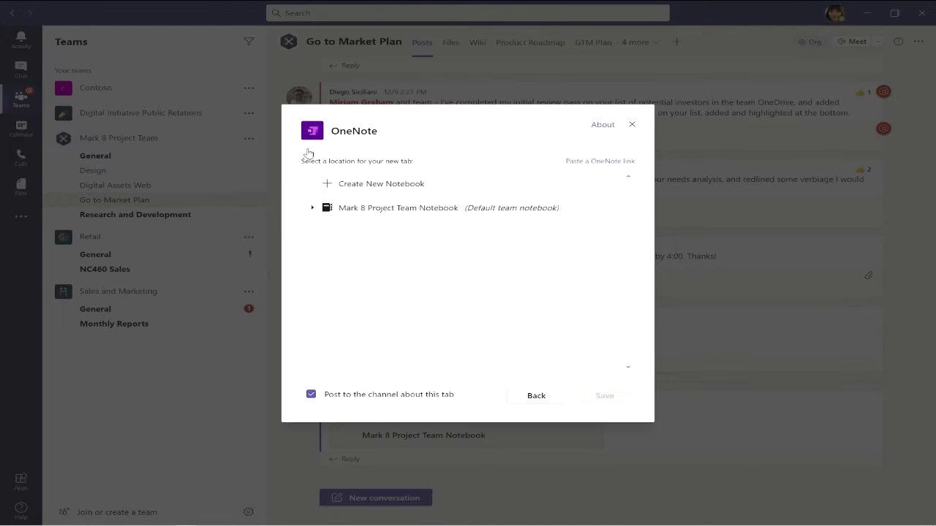
pyautogui.click(335, 216)
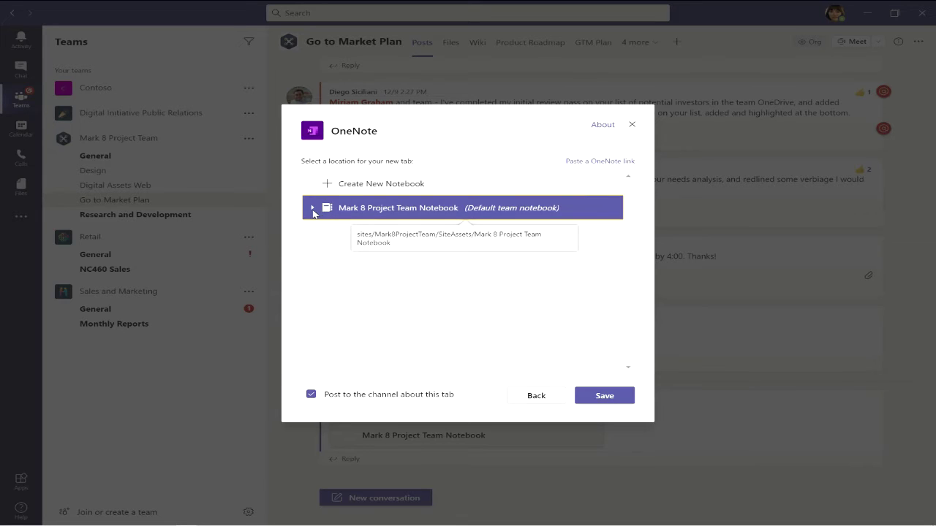
pyautogui.click(313, 209)
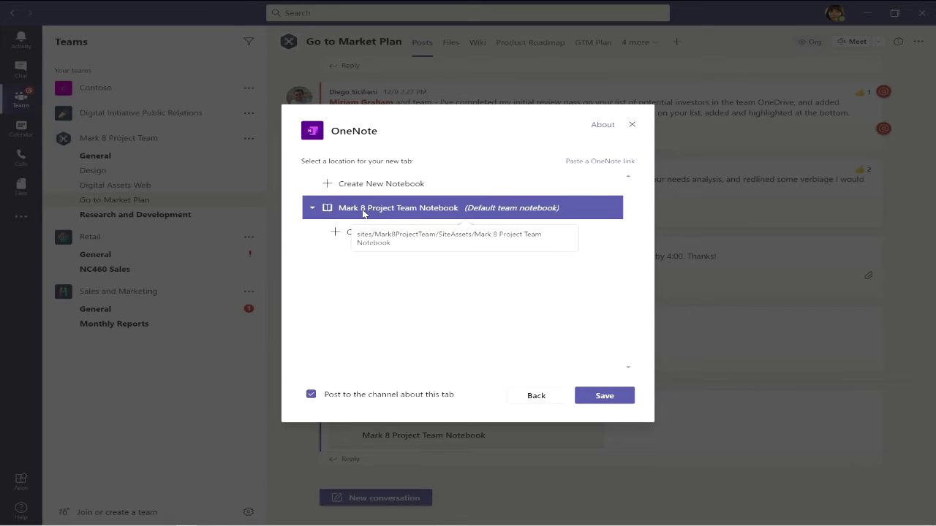
pyautogui.click(601, 396)
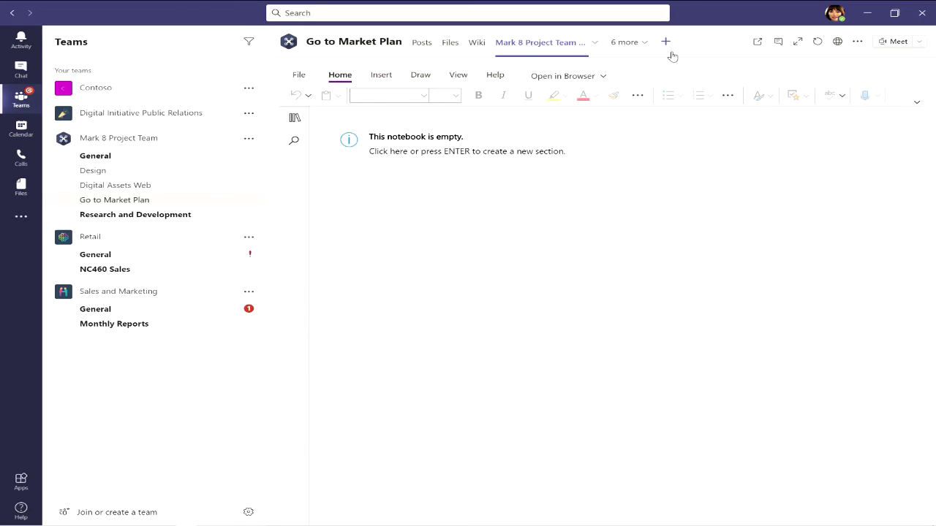
pyautogui.click(594, 44)
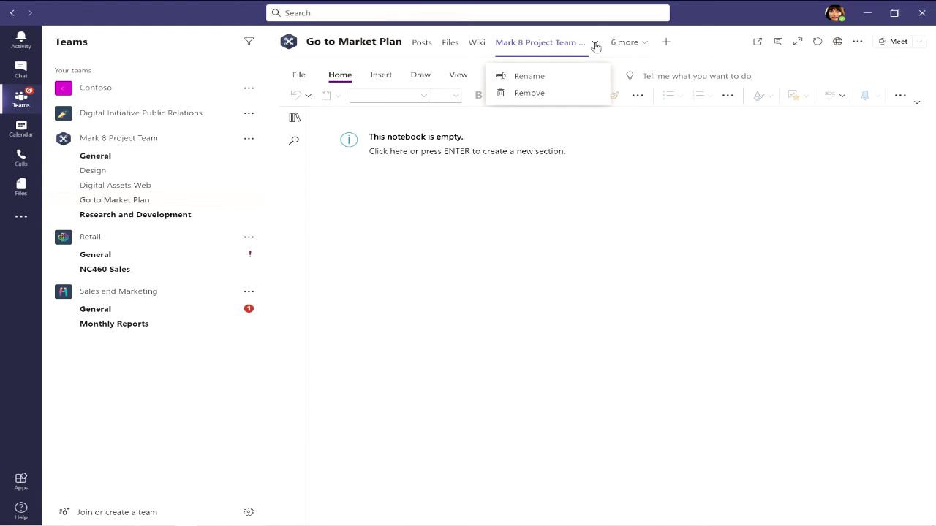
pyautogui.click(595, 44)
pyautogui.click(595, 44)
pyautogui.click(648, 48)
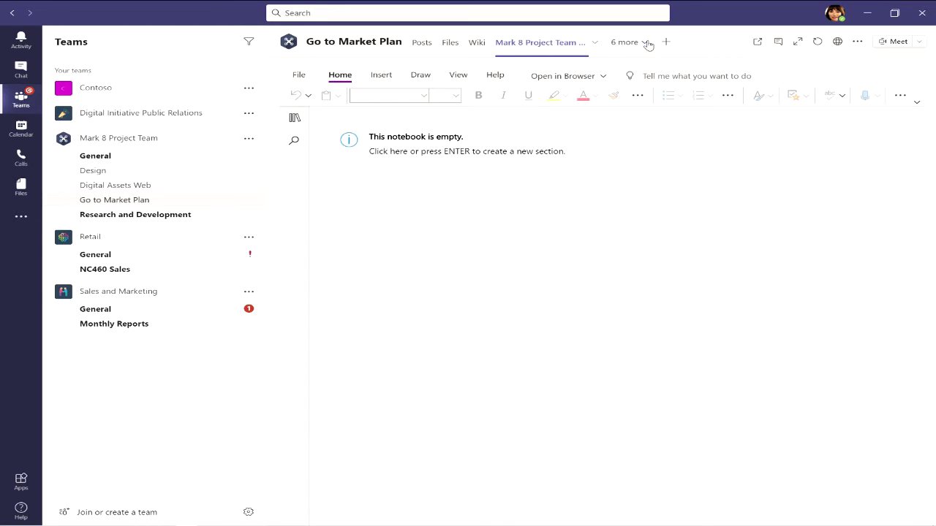
pyautogui.click(648, 45)
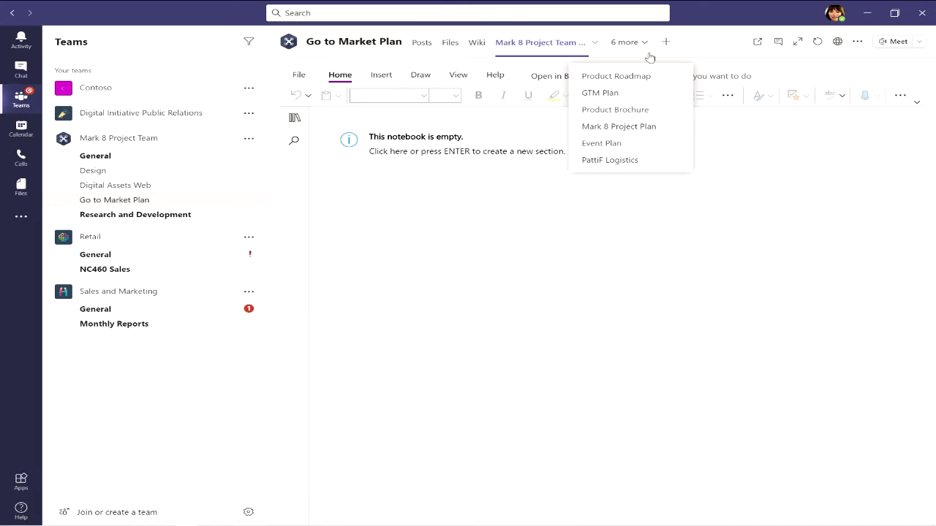
pyautogui.click(598, 45)
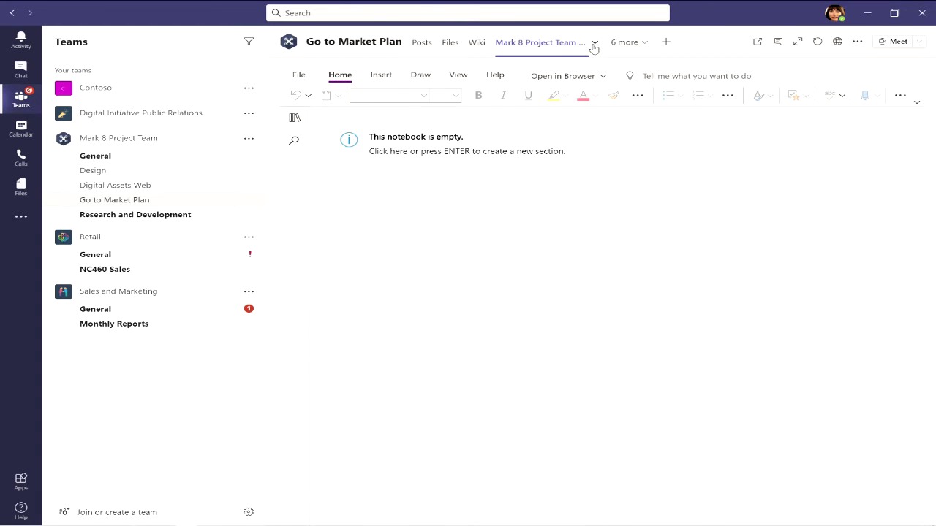
# Rename the new notebook tab as OneNote Team Notebook
pyautogui.click(593, 45)
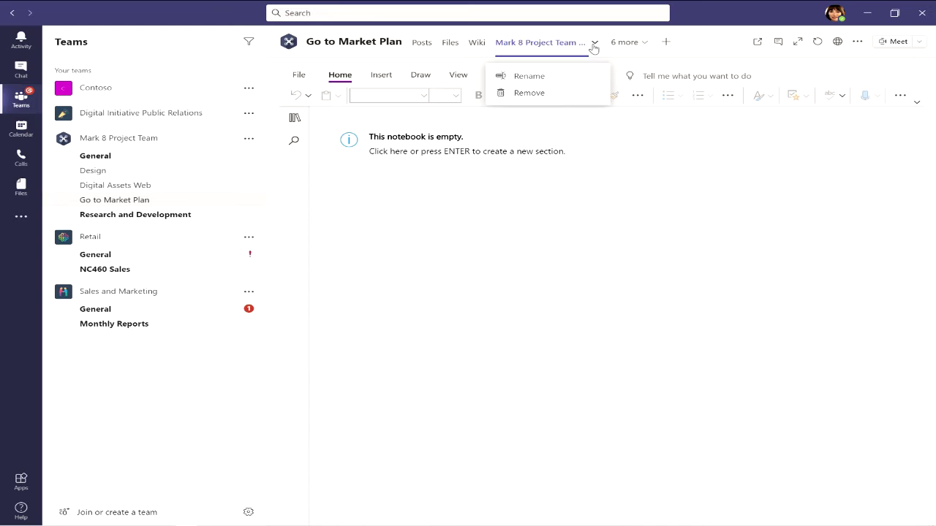
pyautogui.click(559, 77)
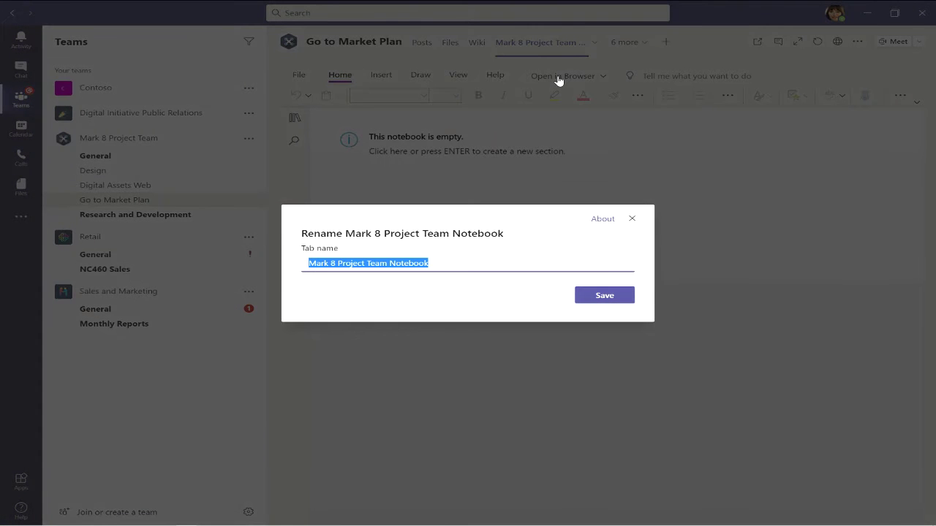
pyautogui.write('OneNote ')
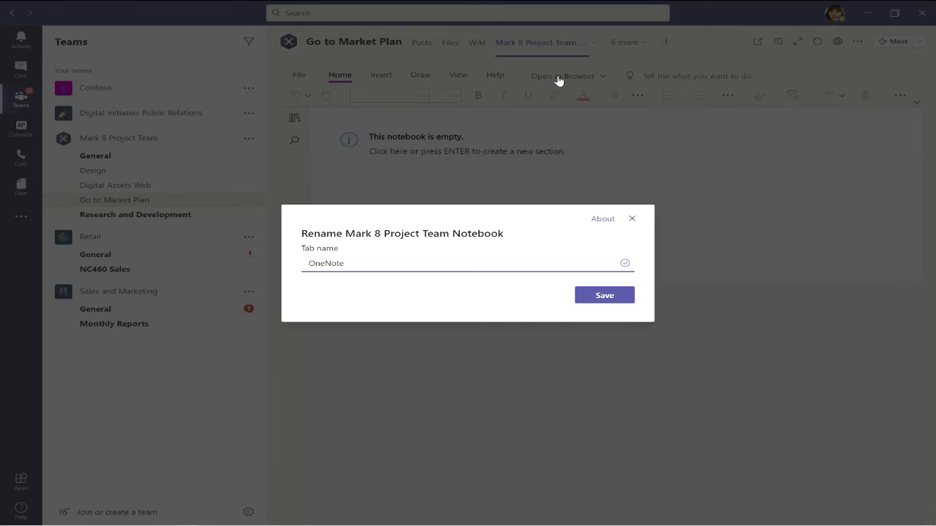
pyautogui.write('Team Notebook')
pyautogui.press('Return')
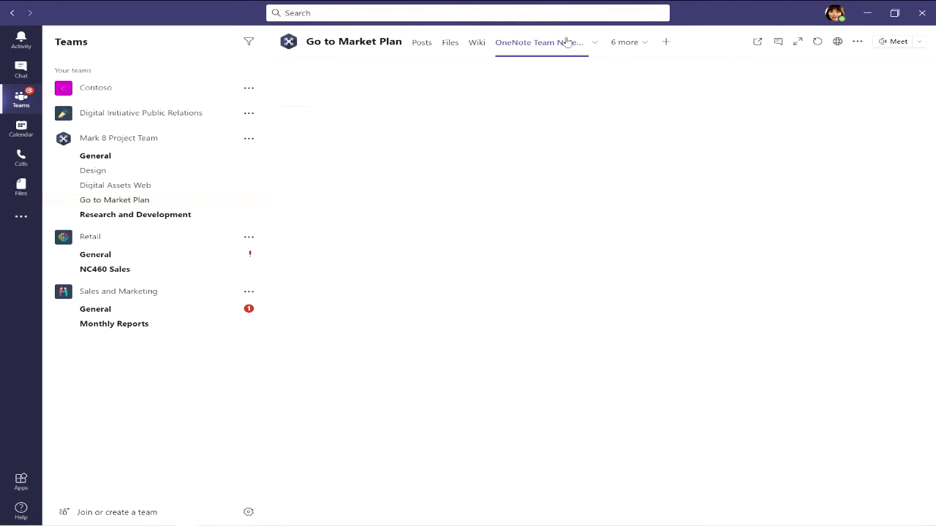
# Open the Logistics tab from the channel's additional tabs
pyautogui.click(648, 46)
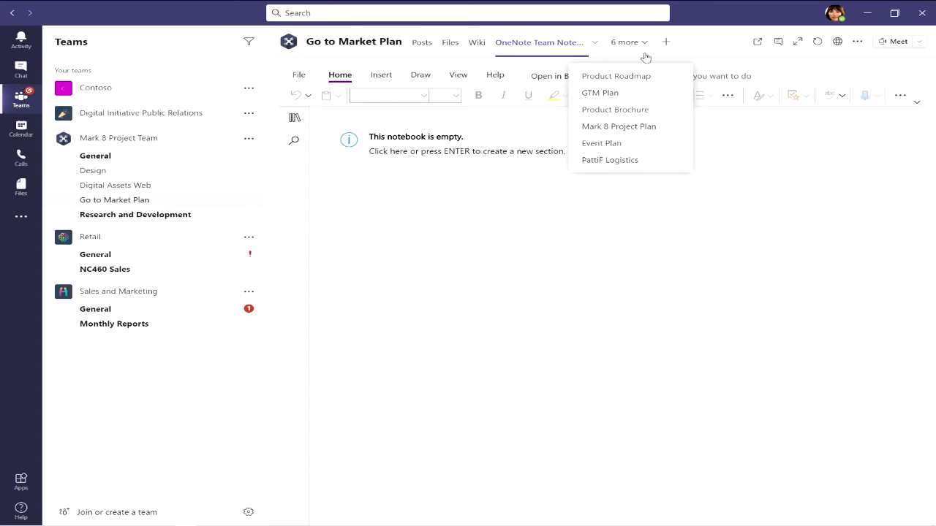
pyautogui.click(629, 162)
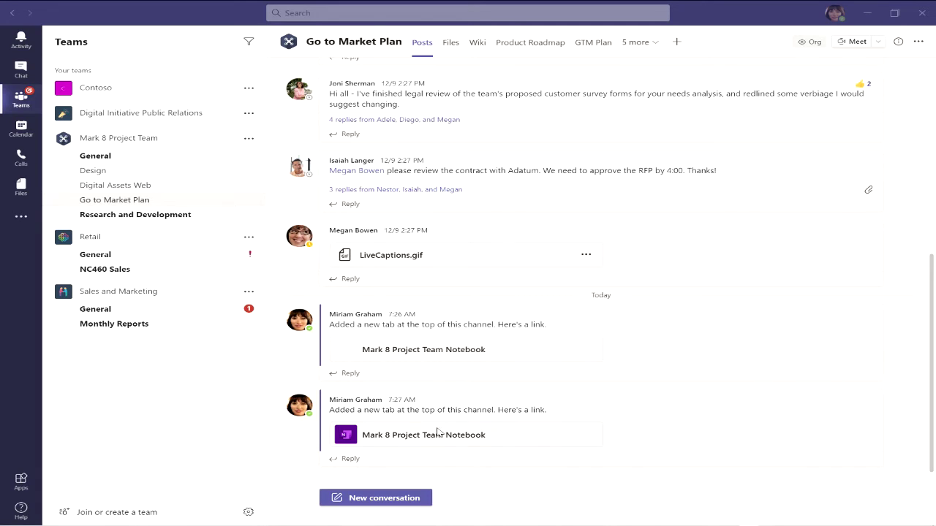
# Start a new conversation in the channel's posts and add the Weather app as a messaging extension
pyautogui.moveTo(518, 432)
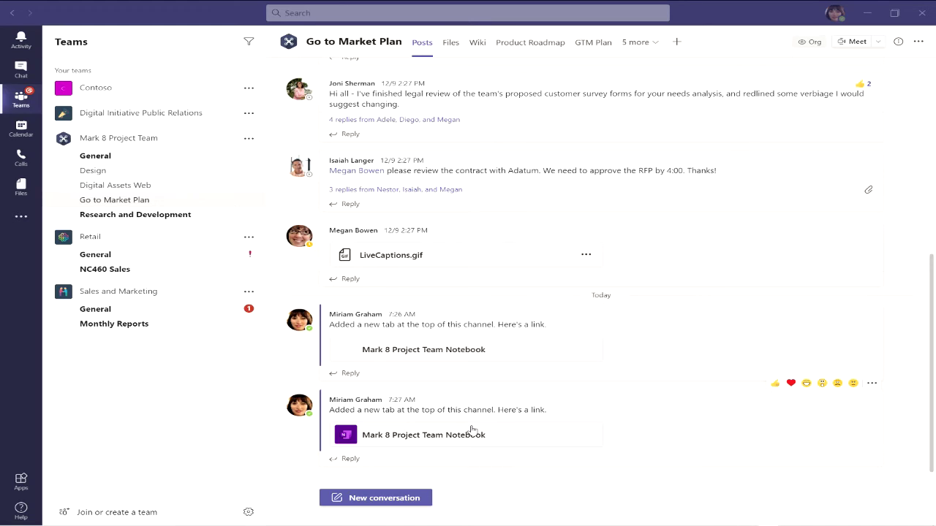
pyautogui.click(393, 498)
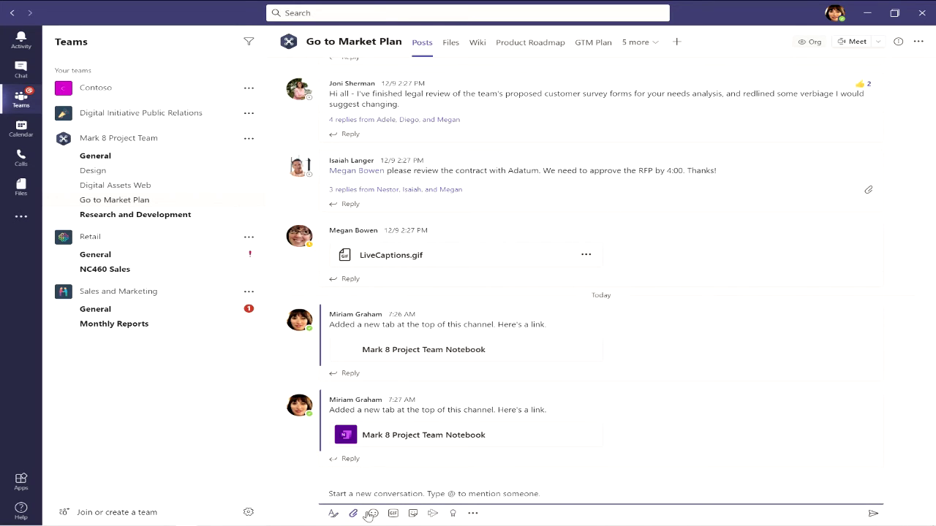
pyautogui.click(473, 515)
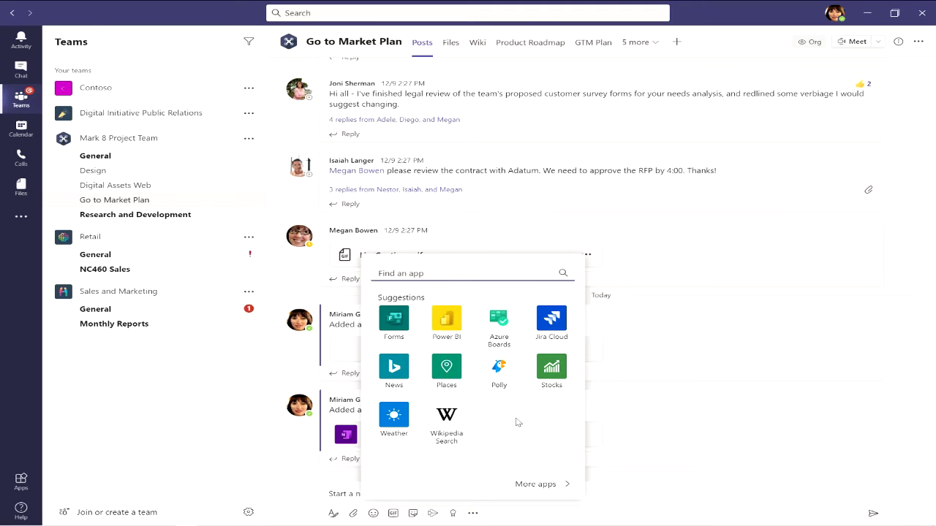
pyautogui.click(540, 490)
pyautogui.rightClick(540, 489)
pyautogui.click(541, 490)
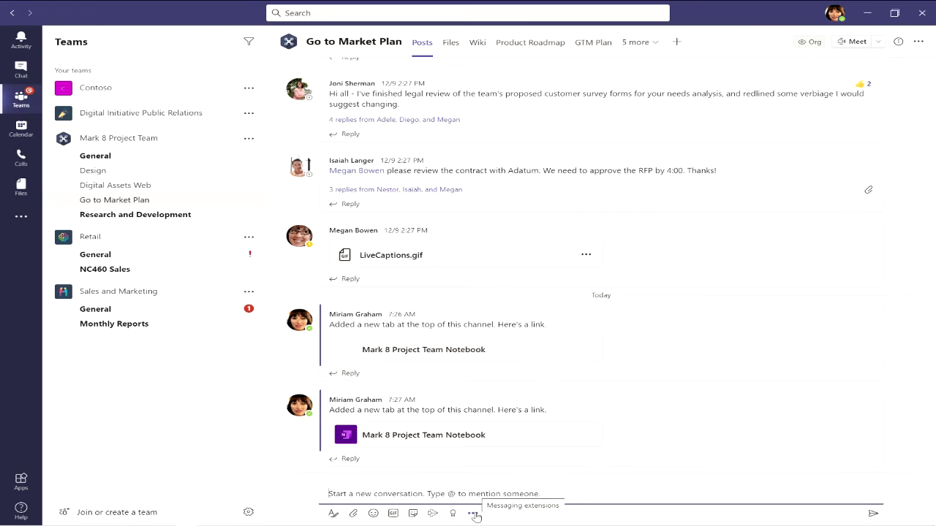
pyautogui.click(474, 514)
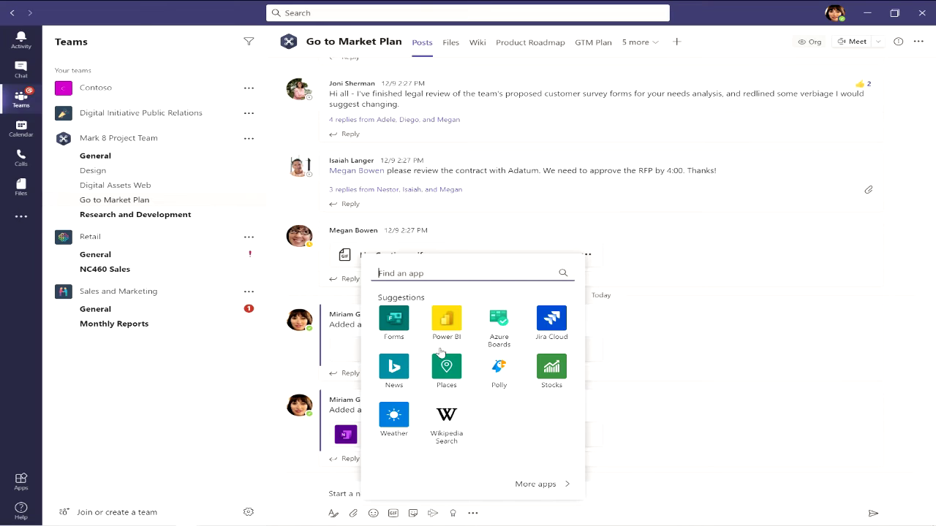
pyautogui.press('Escape')
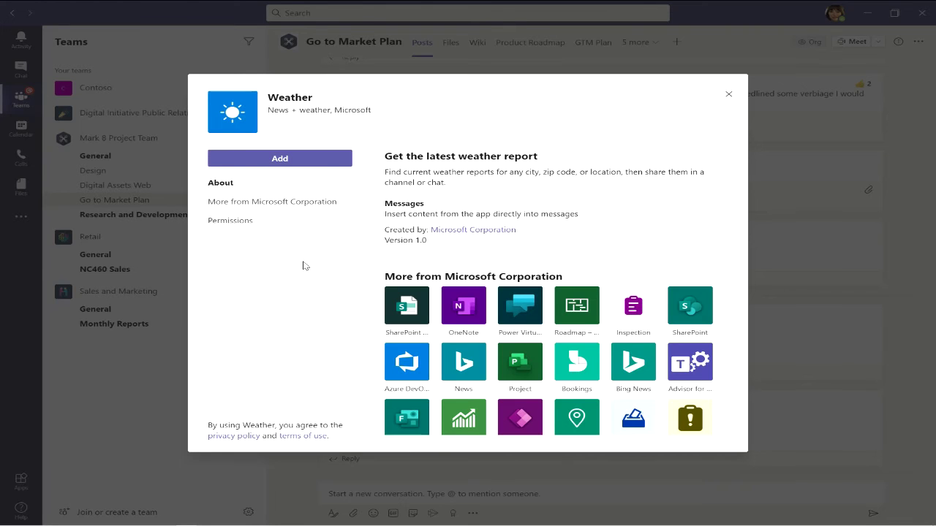
pyautogui.click(326, 166)
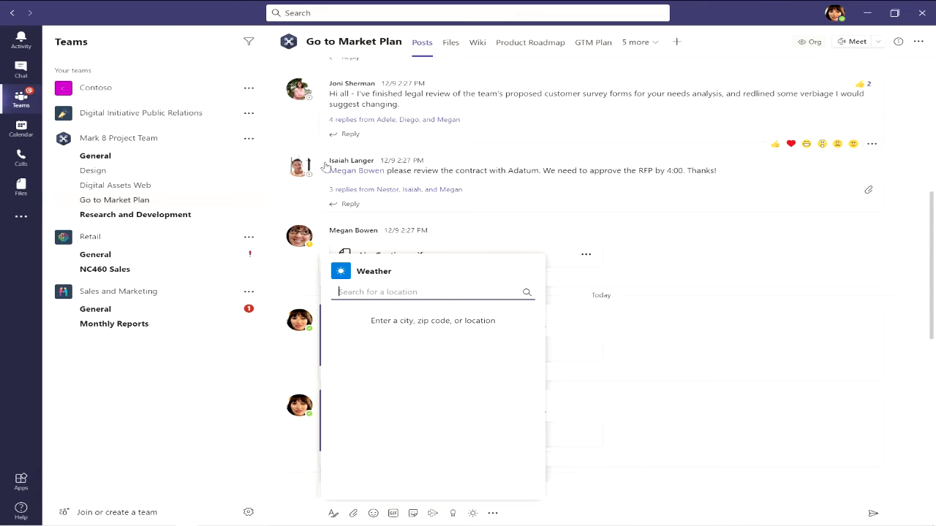
# Look up the weather for zip code 55082 and post its weather card to the channel
pyautogui.write('55082')
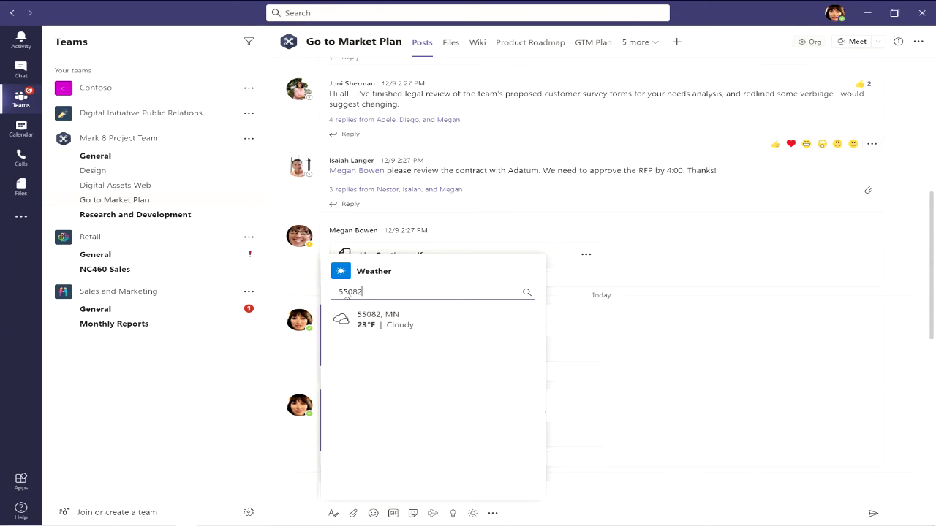
pyautogui.click(394, 335)
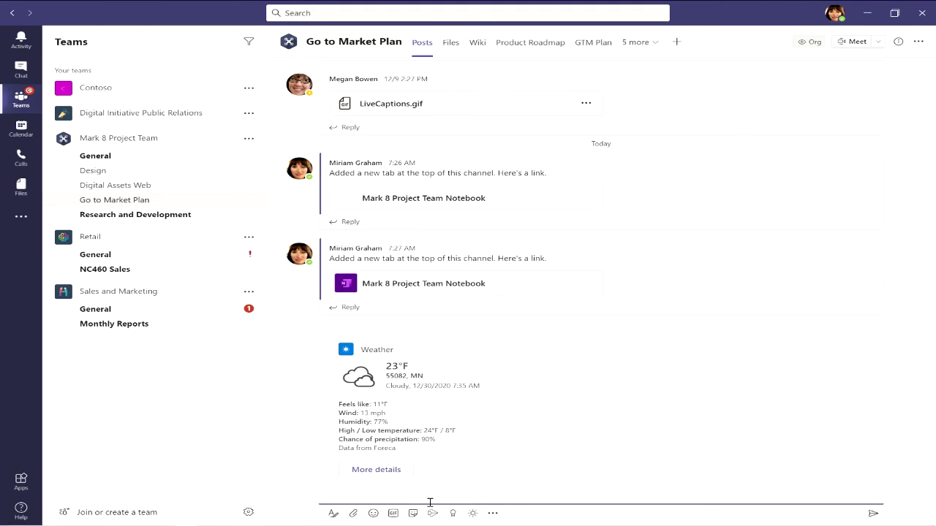
pyautogui.click(874, 516)
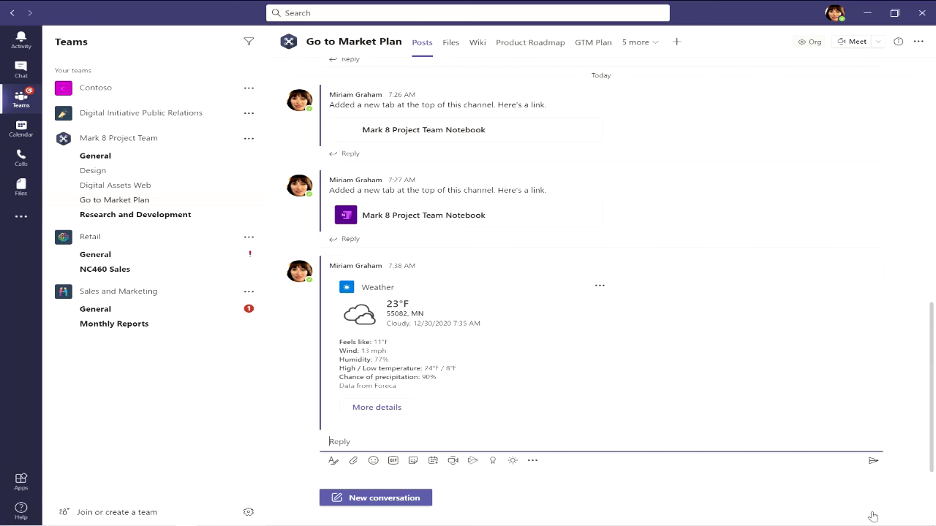
pyautogui.click(873, 460)
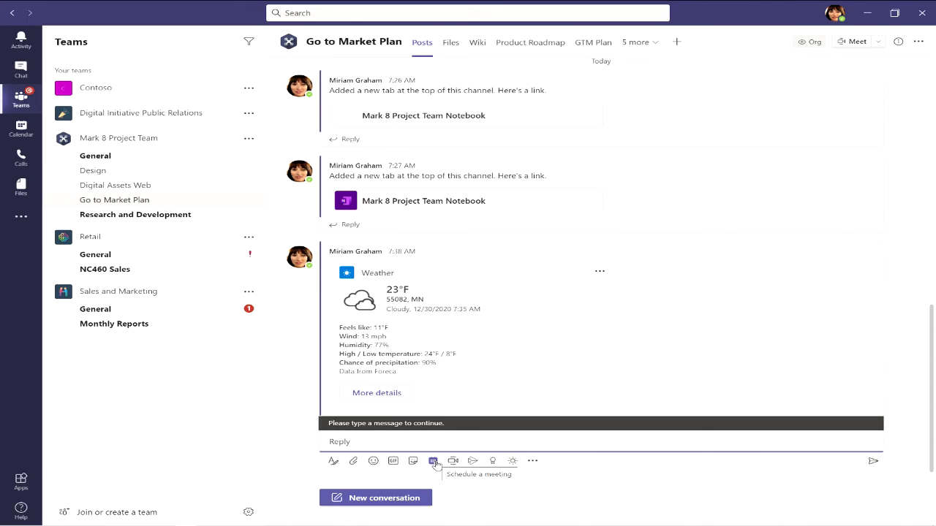
# Reply to the weather post with an Optimism praise badge for the sales rep, with the note "Way to go!"
pyautogui.click(494, 462)
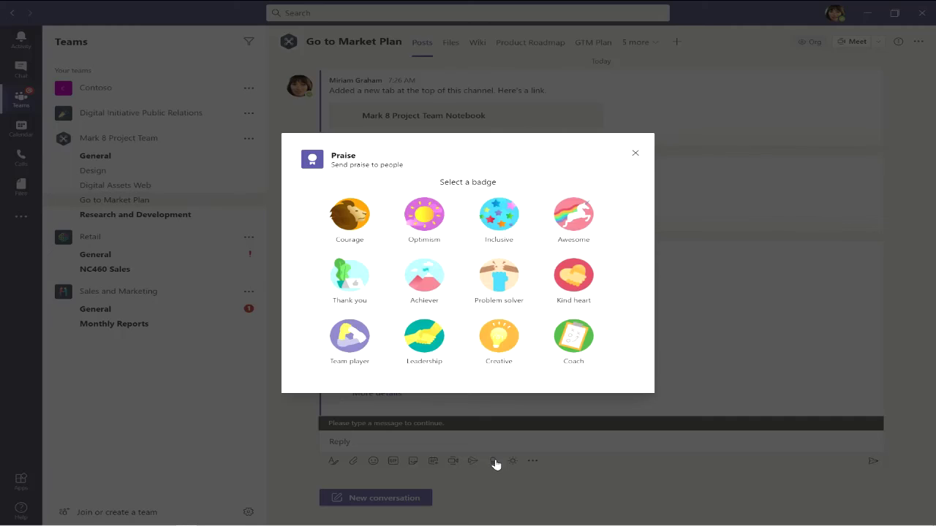
pyautogui.click(426, 227)
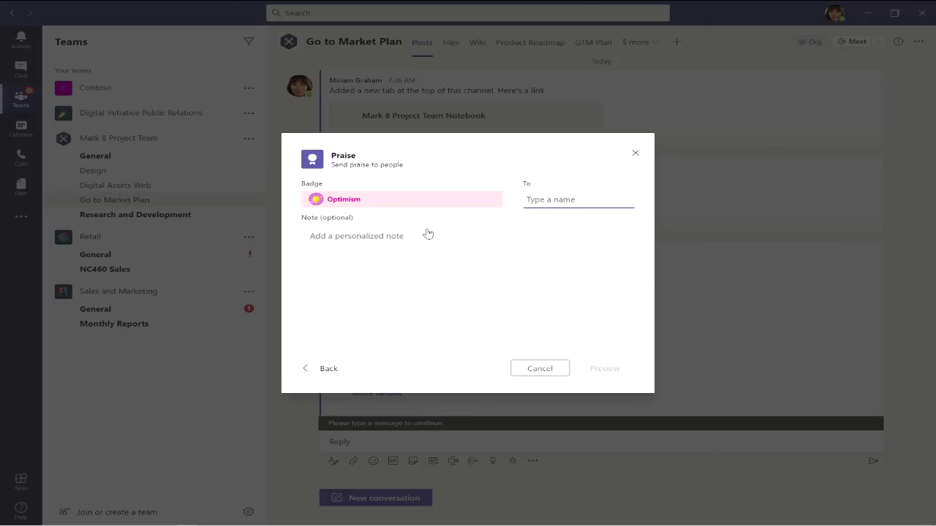
pyautogui.write('is')
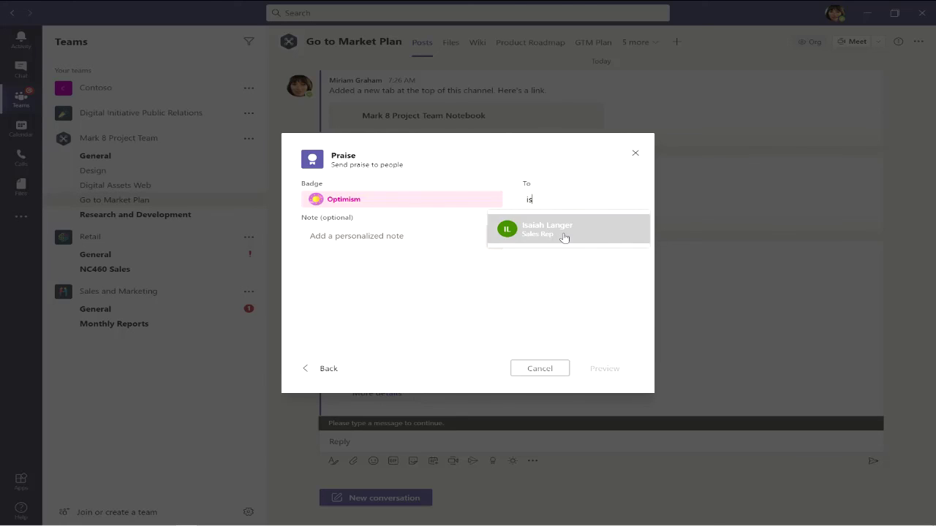
pyautogui.click(561, 234)
pyautogui.click(418, 227)
pyautogui.write('Way ')
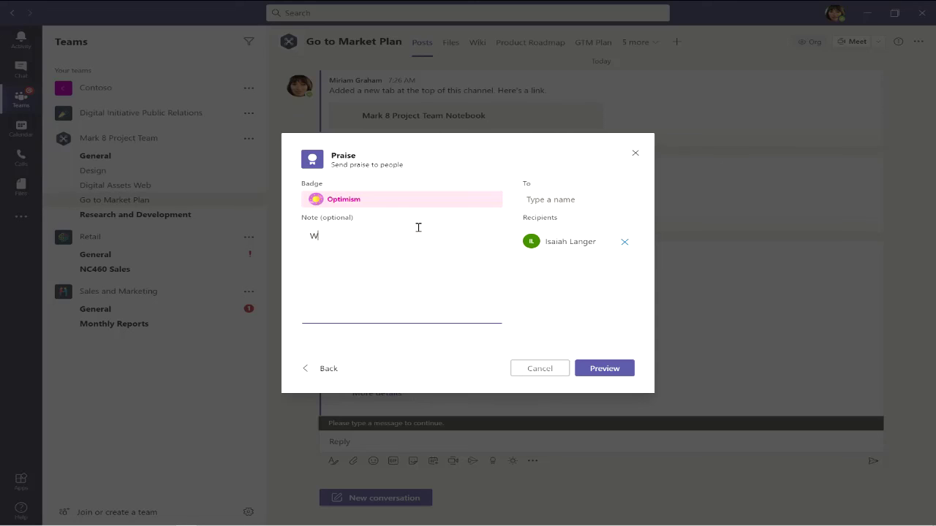
pyautogui.write('to go!')
pyautogui.click(581, 373)
pyautogui.click(581, 373)
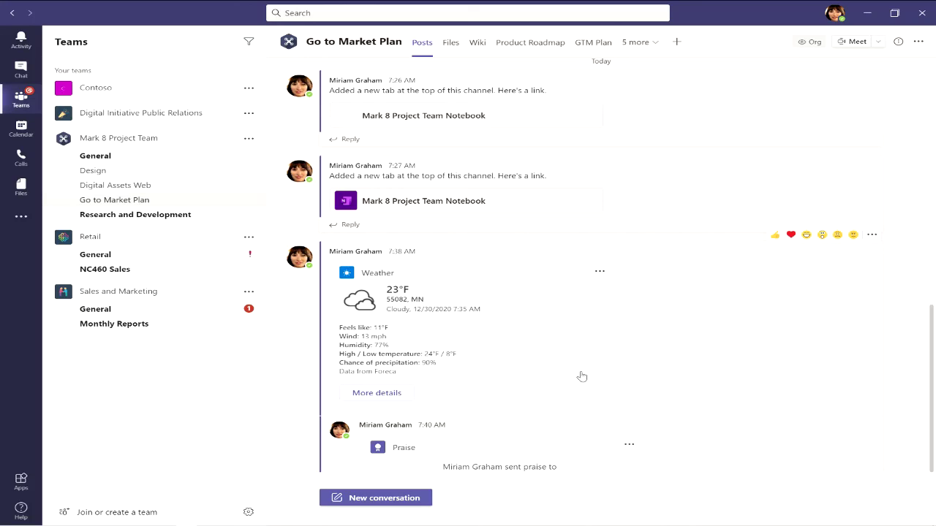
# Open the Contoso team's General channel and start a new conversation there
pyautogui.click(49, 115)
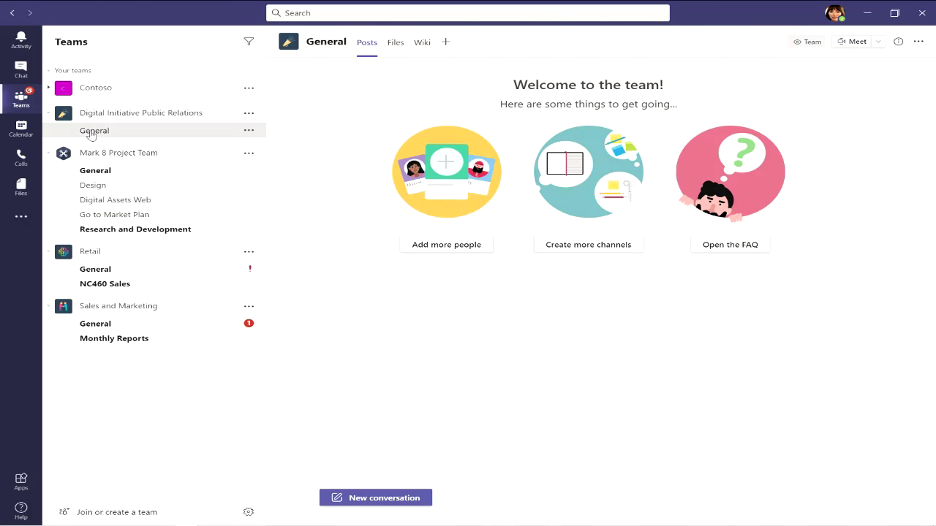
pyautogui.click(47, 88)
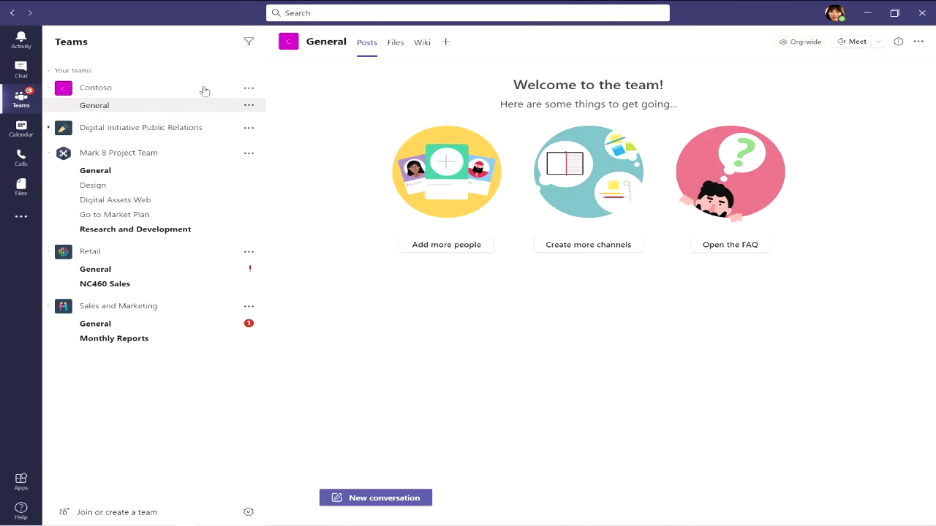
pyautogui.click(352, 498)
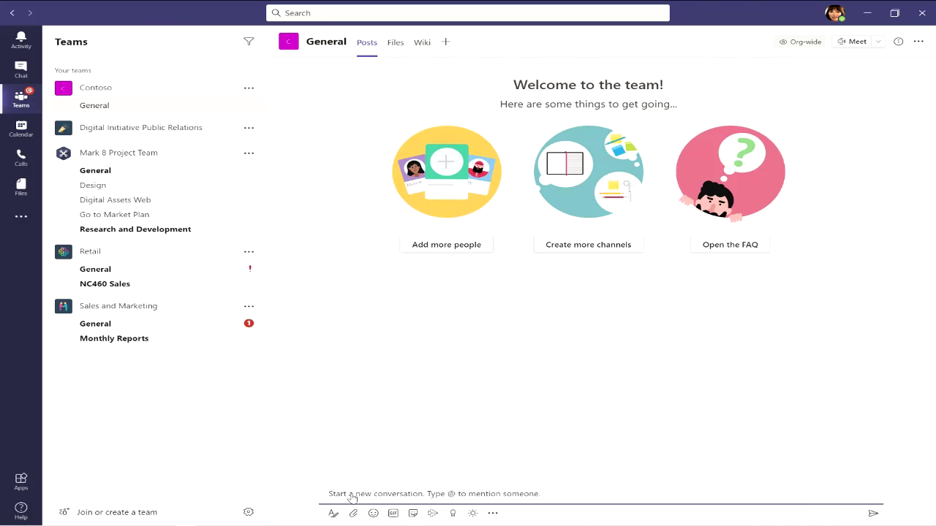